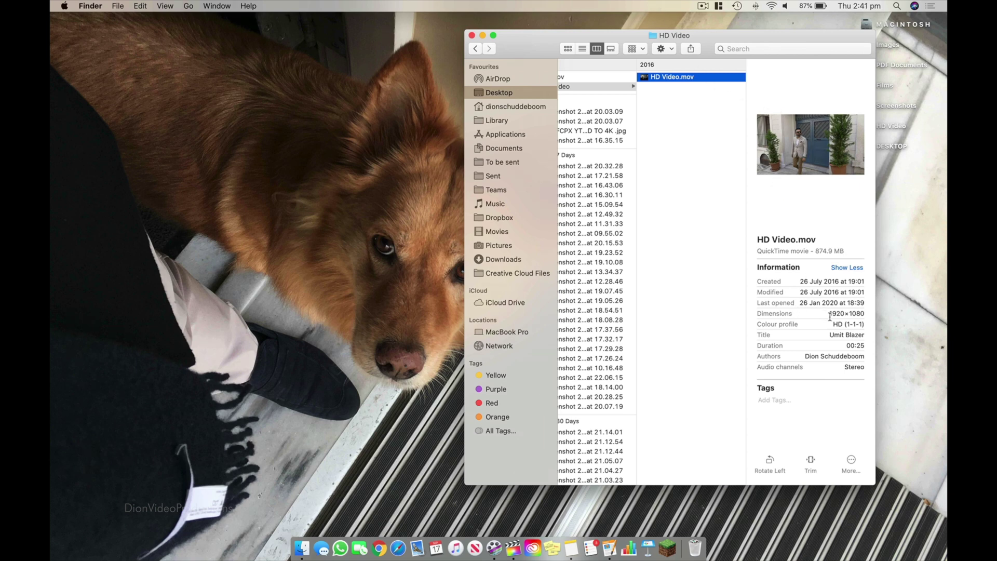
Highlight the clip's 1920×1080 Dimensions value in the Finder preview pane
drag(827, 314, 865, 314)
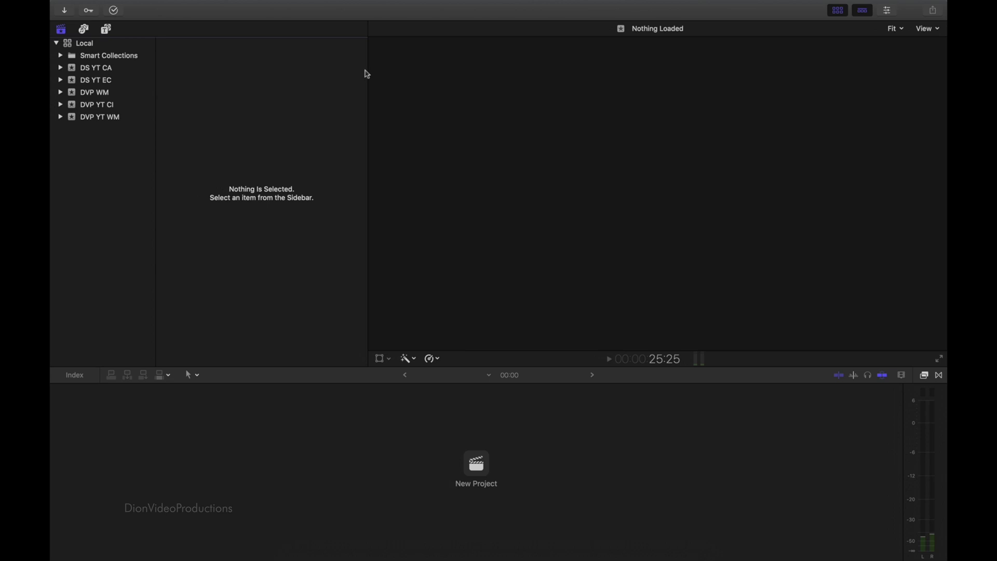
Import HD Video.mov into a new event named 'HD to 4K'
mouse_move(131, 3)
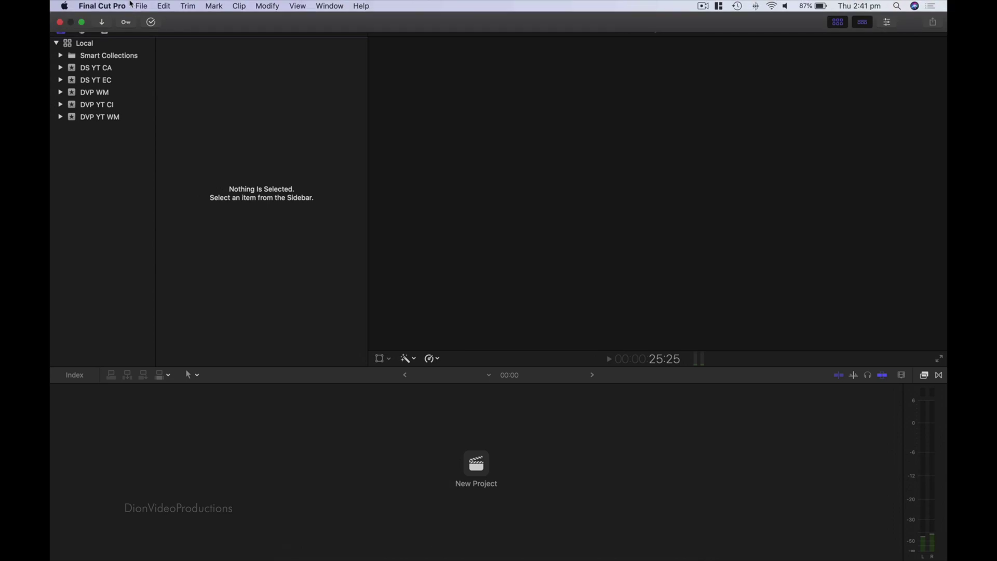
click(103, 23)
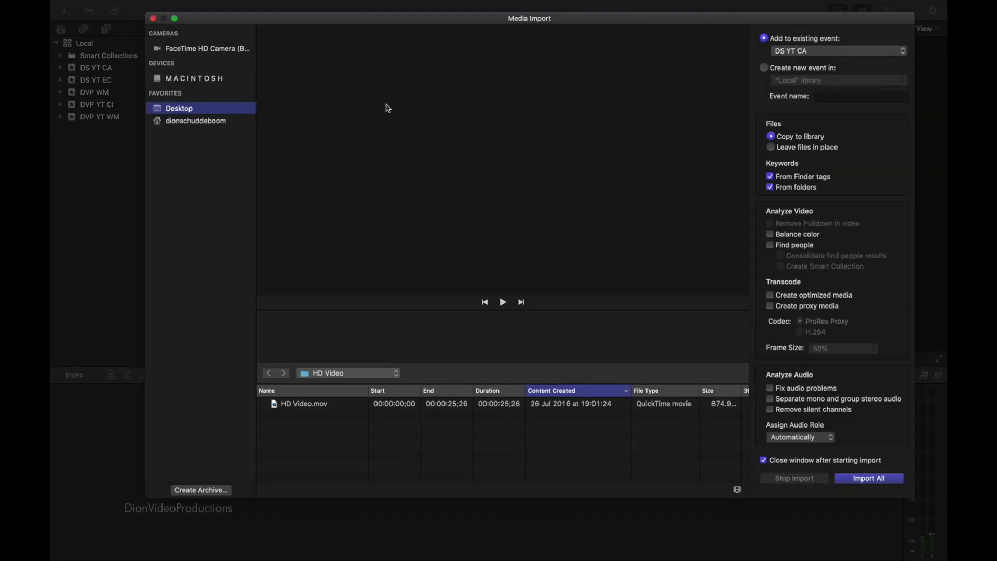
click(343, 408)
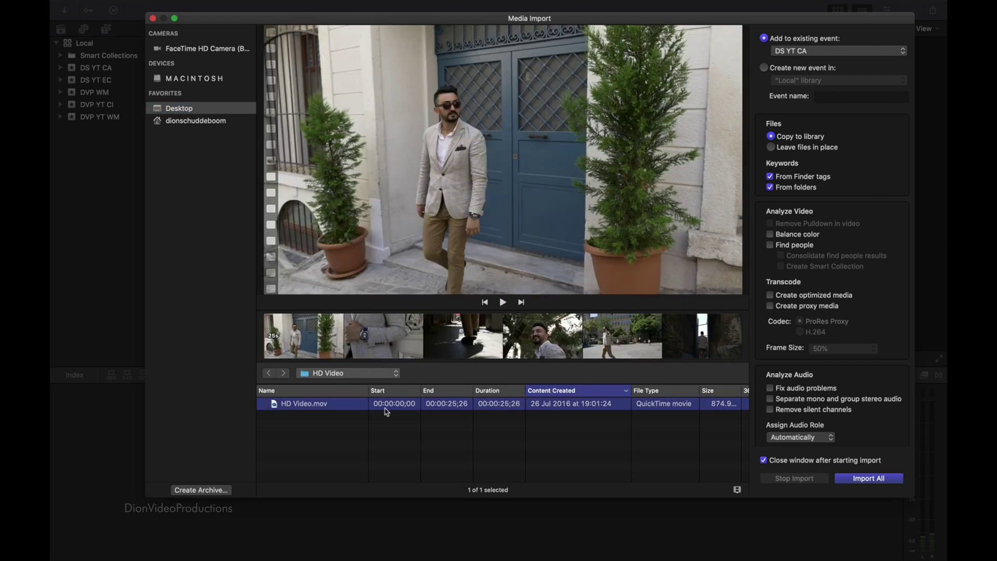
click(807, 67)
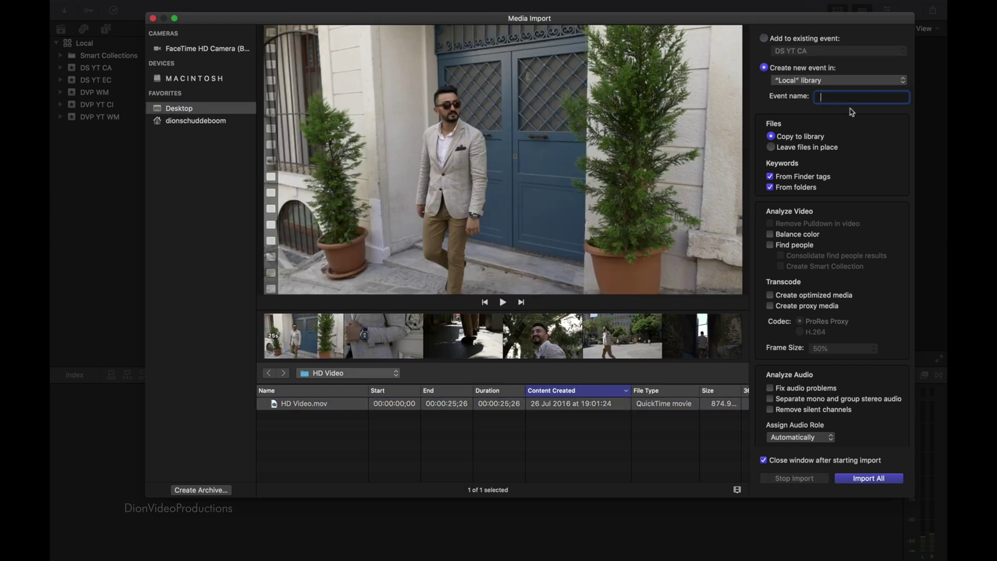
text(HD to 4K)
key(Return)
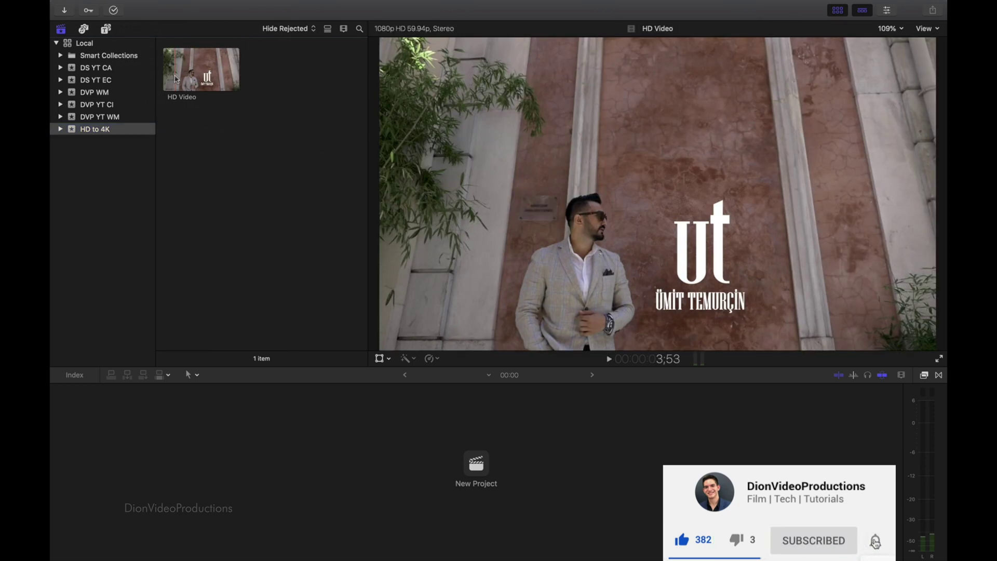
Select the HD Video clip and play it in the viewer, stopping around 15 seconds in
click(175, 78)
key(space)
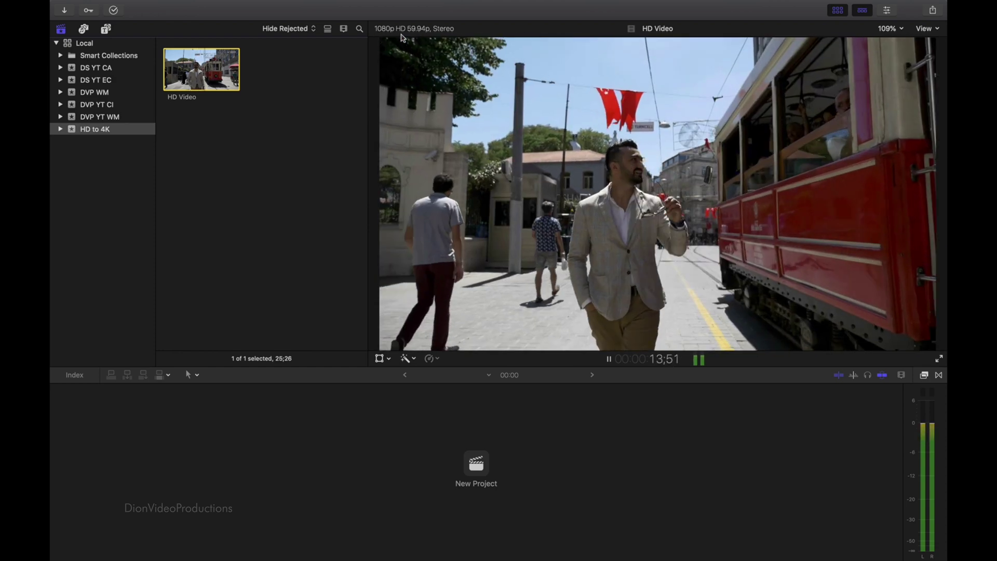
key(space)
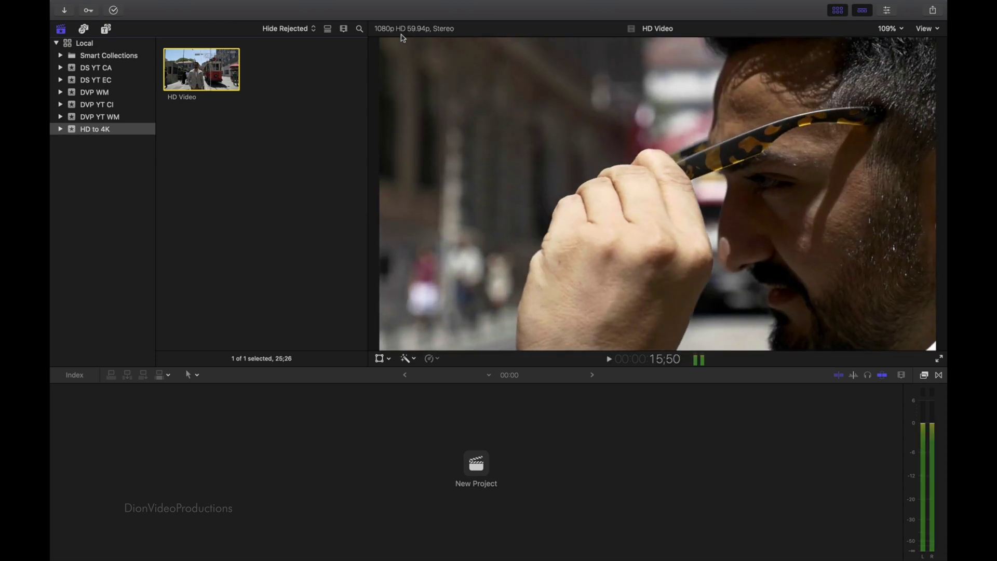
Start a new project from the File menu and name it '4K'
mouse_move(189, 3)
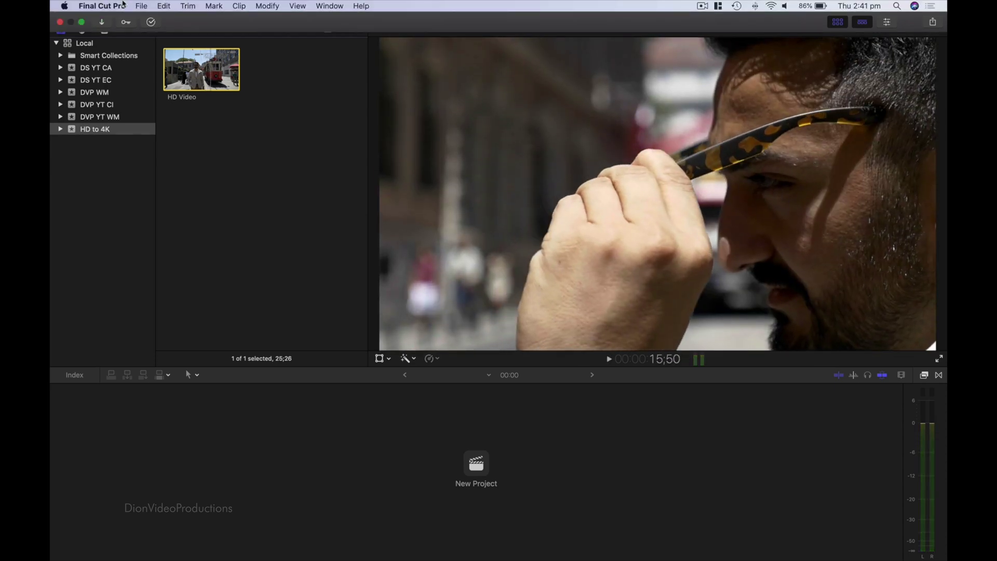
click(140, 5)
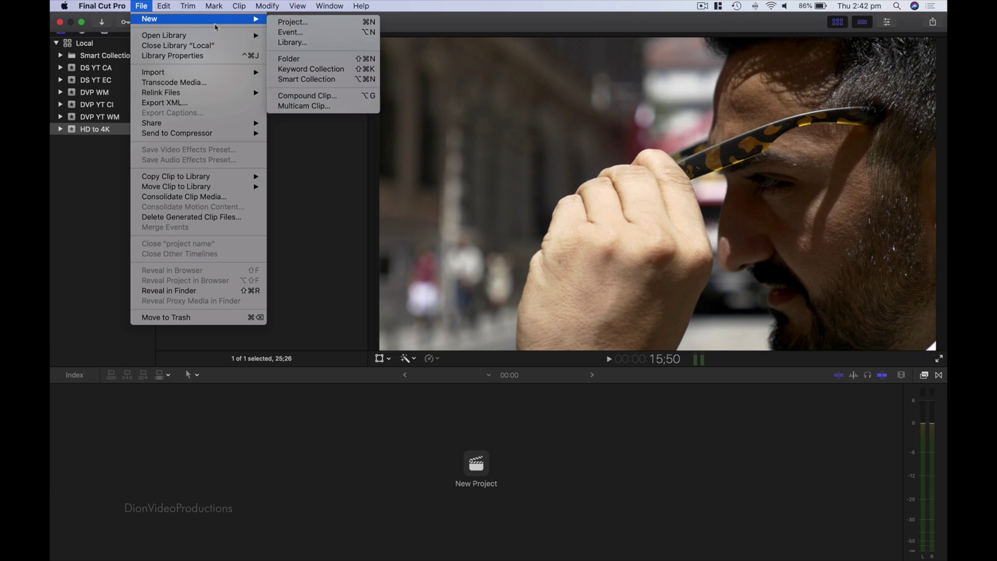
mouse_move(250, 20)
click(289, 23)
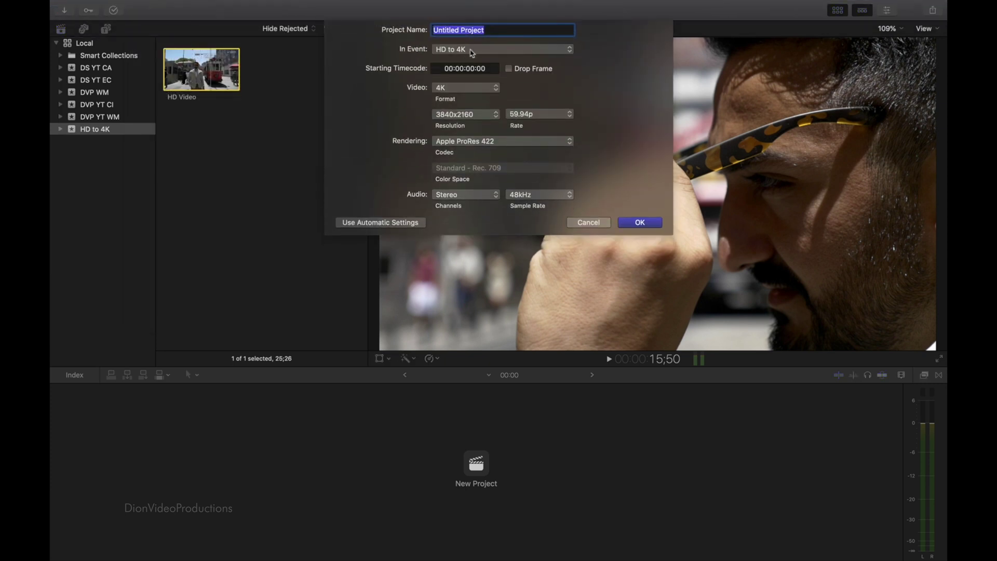
text(4K)
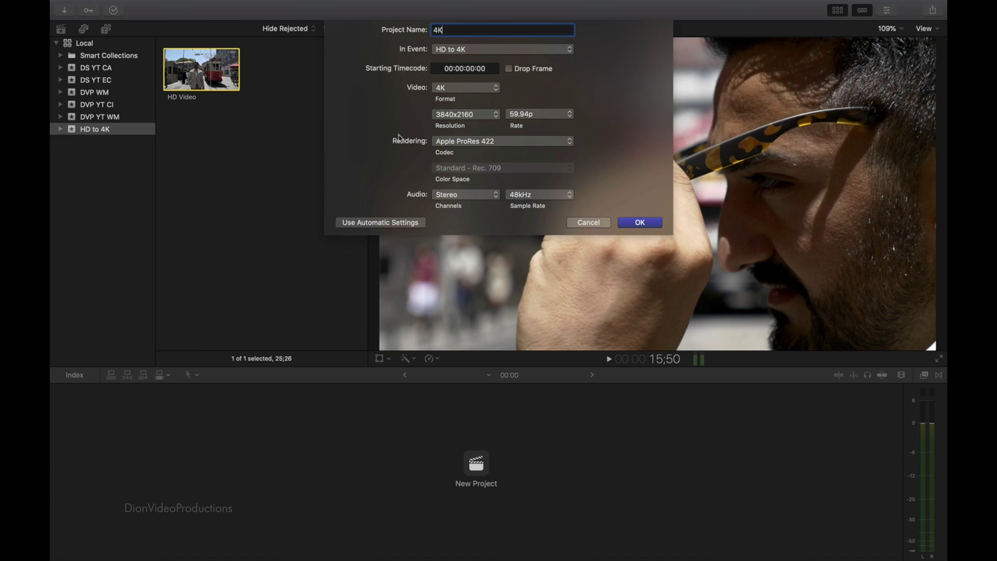
Use custom settings with 4K video format, 3840x2160 resolution and 59.94p frame rate
click(386, 223)
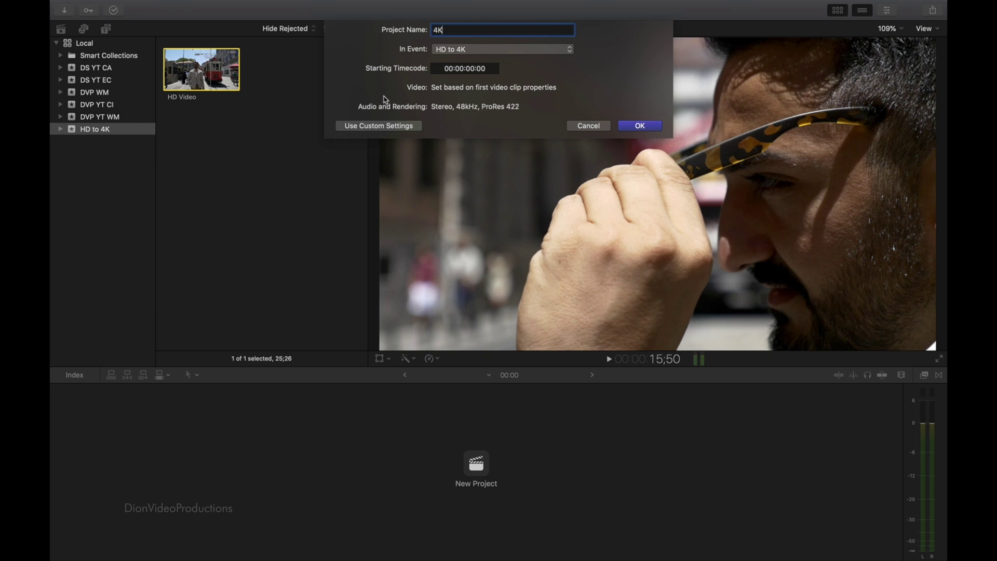
click(414, 128)
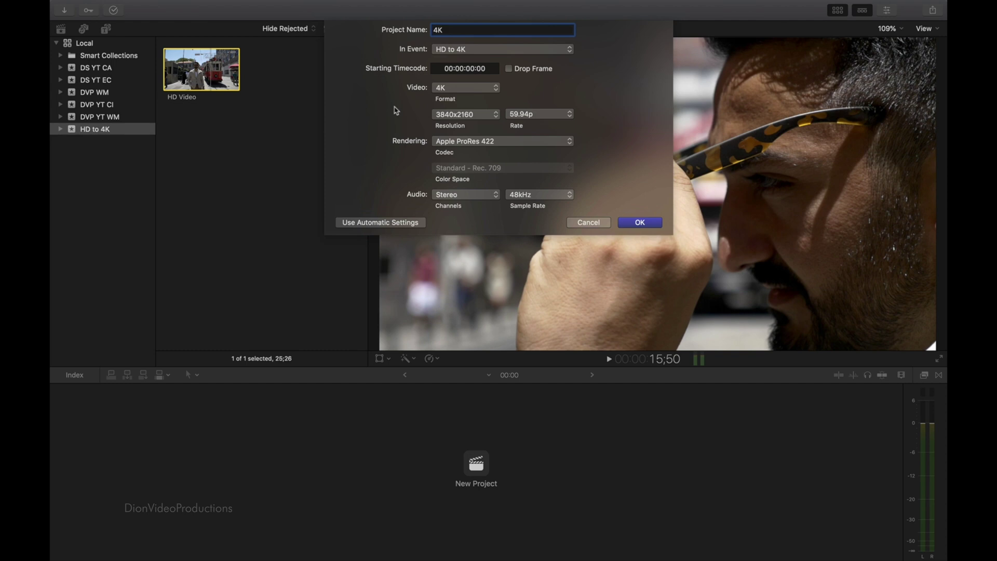
click(471, 92)
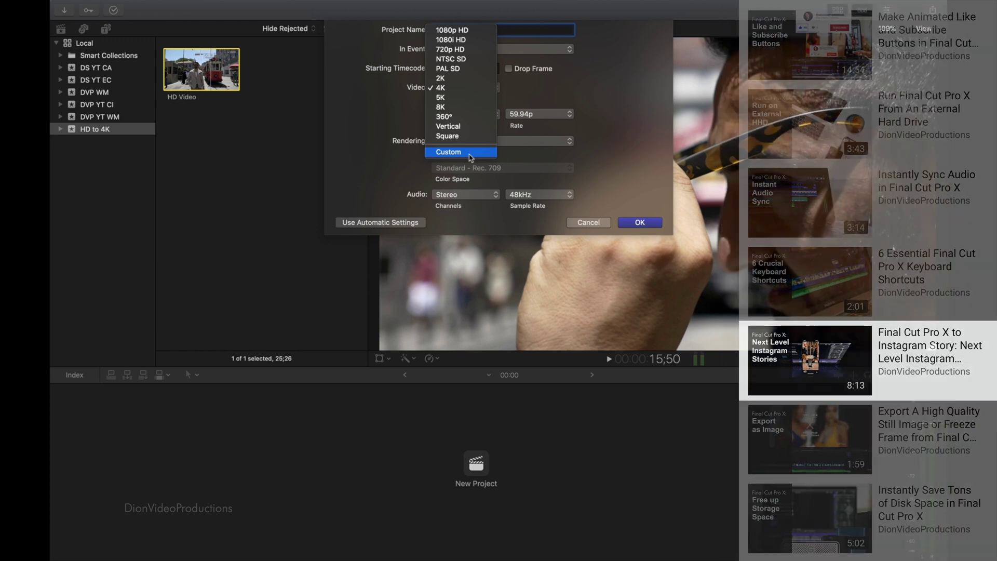
click(448, 91)
click(524, 119)
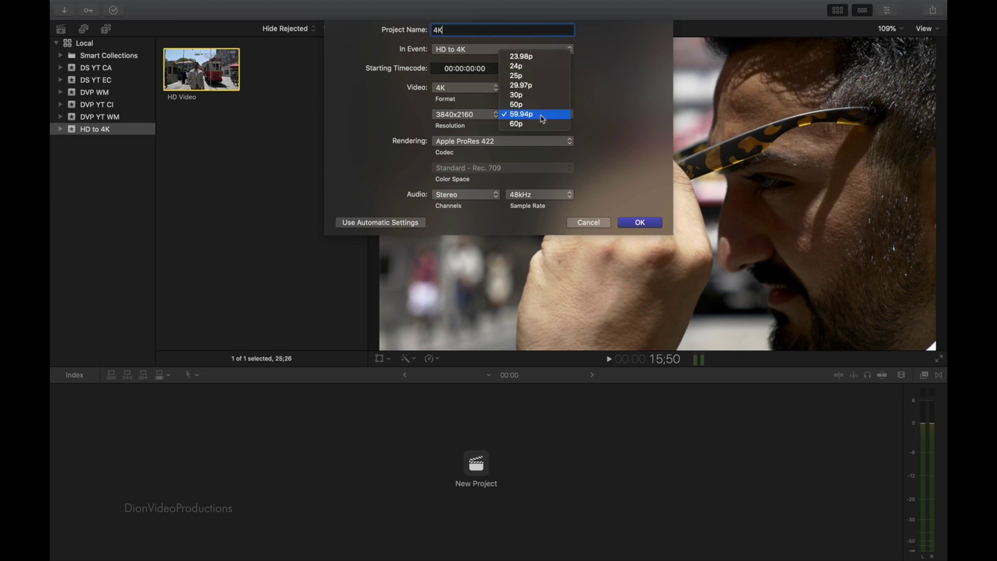
click(541, 115)
click(495, 115)
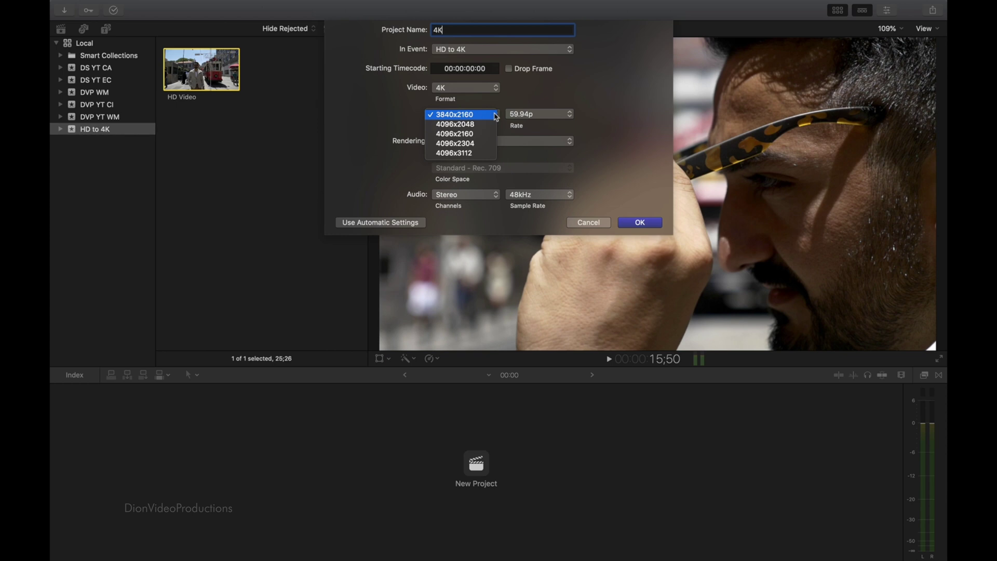
click(495, 116)
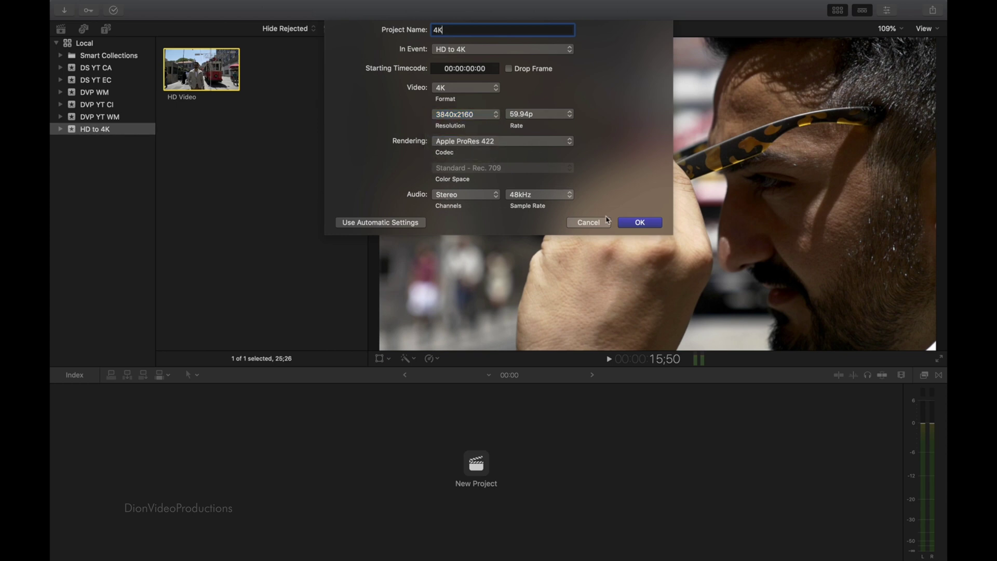
Confirm the 4K project, add the HD Video clip to its timeline, fit it, and play it
click(638, 222)
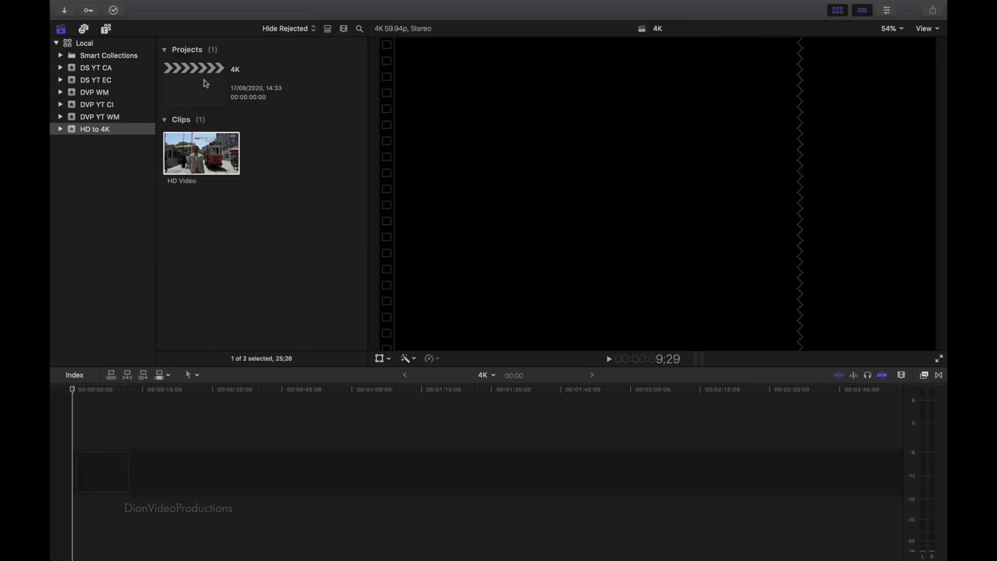
drag(208, 165, 80, 462)
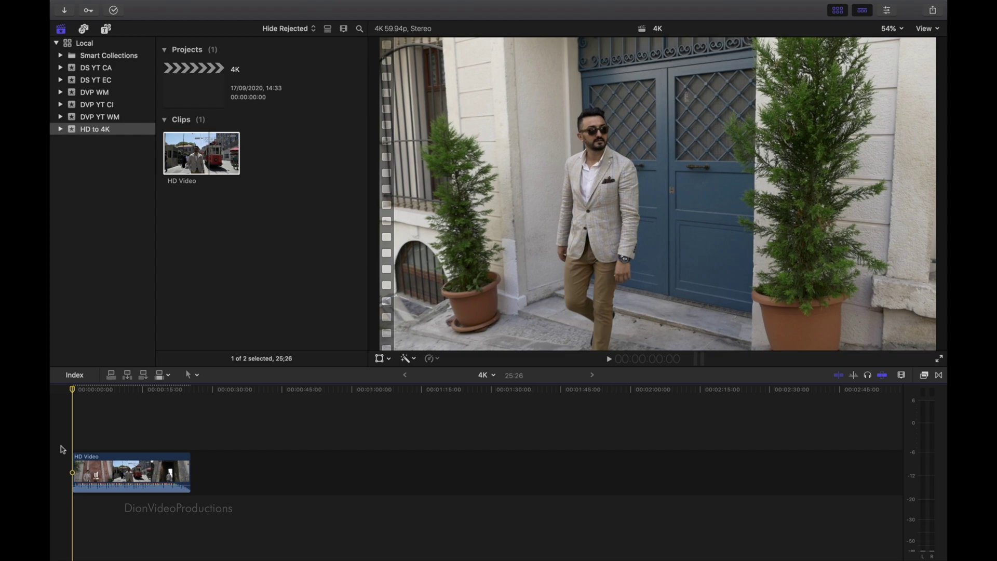
key(shift+z)
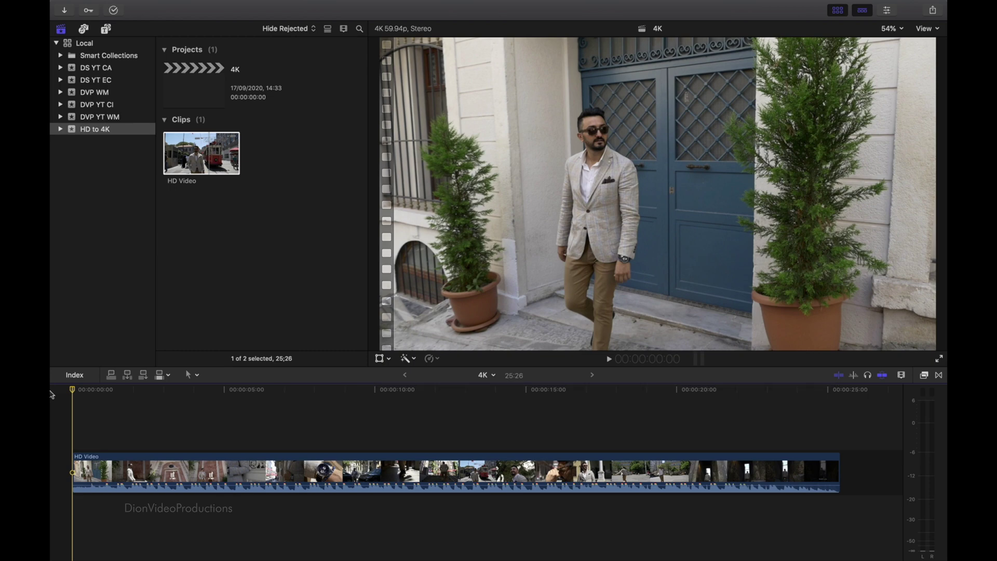
key(space)
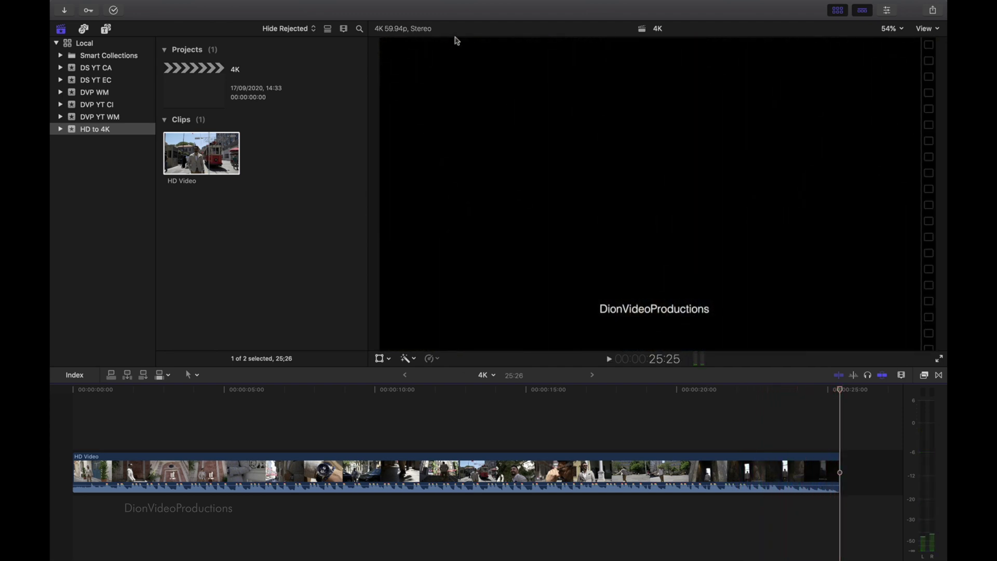
Choose Master File (default) from the Share menu for the 4K project
click(933, 11)
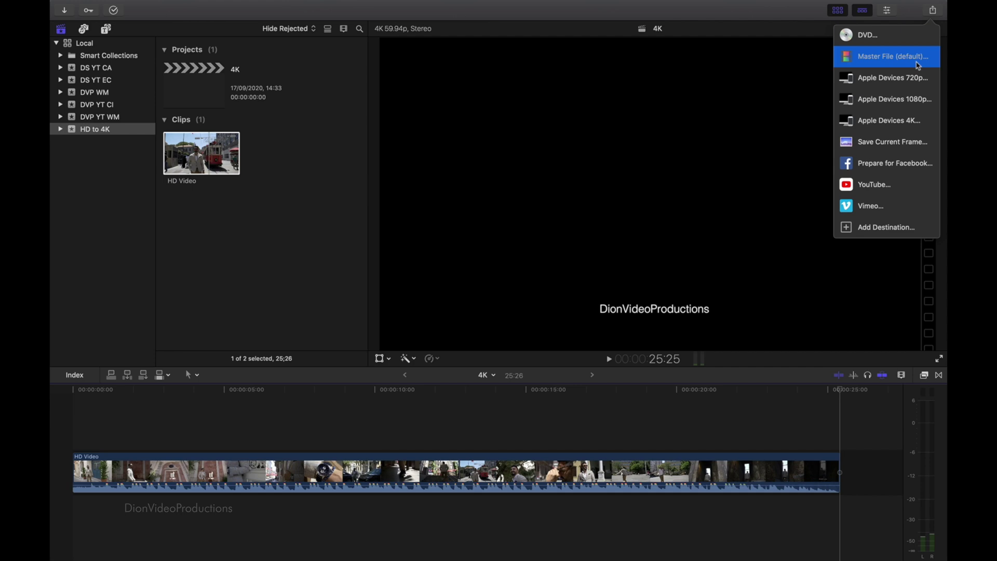
click(917, 65)
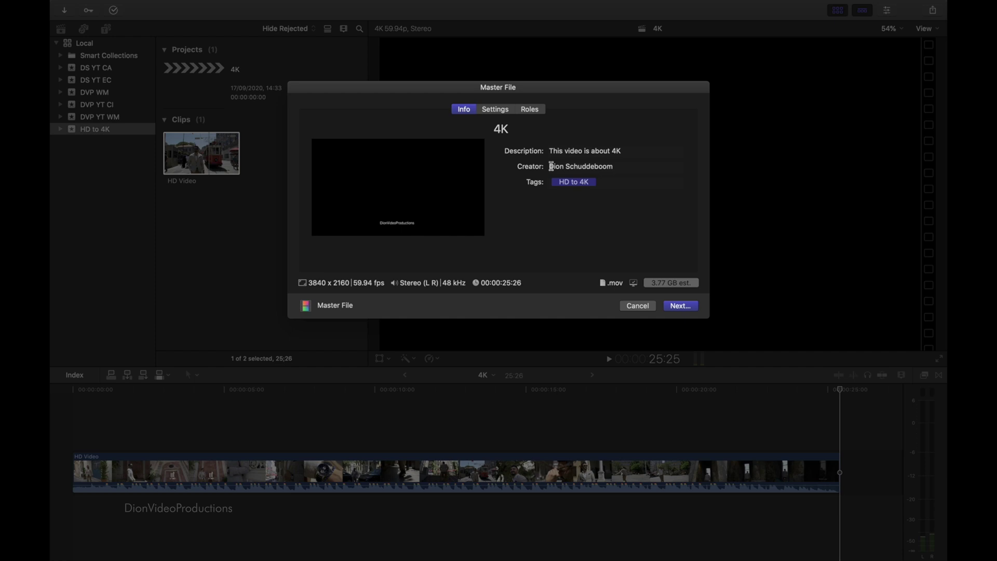
Set the video codec to H.264 and save the export as '4K' in the HD Video folder
click(493, 110)
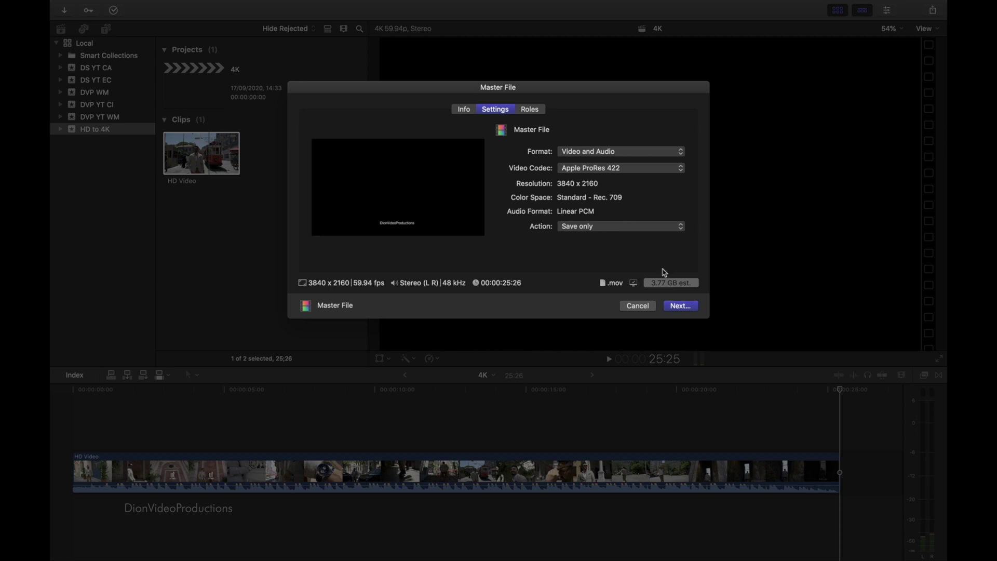
click(630, 171)
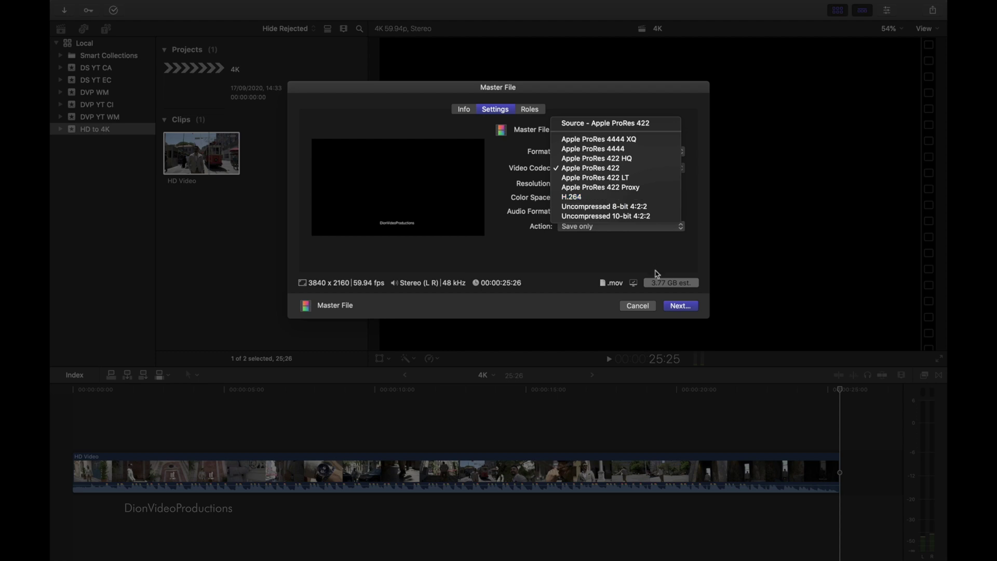
click(634, 200)
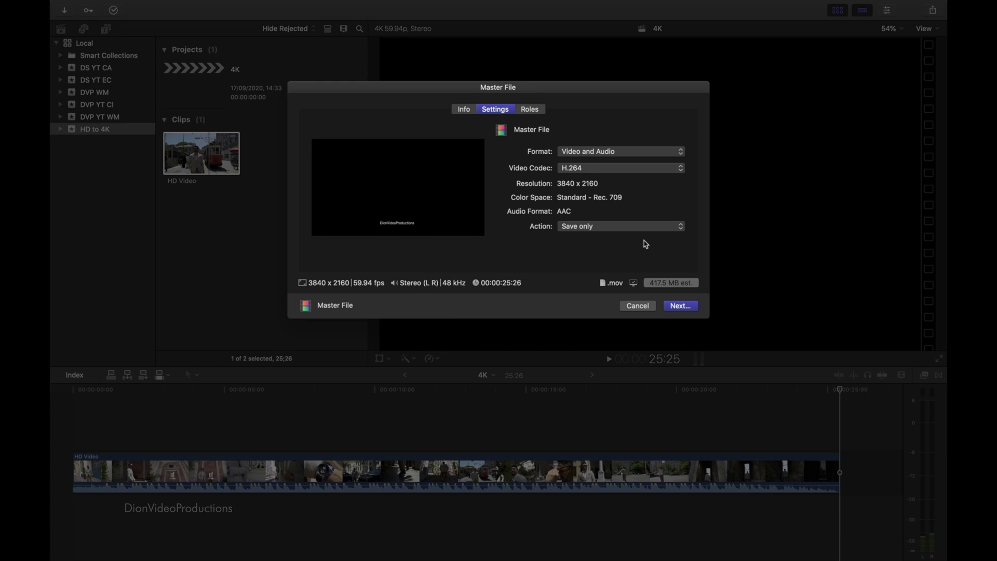
click(681, 307)
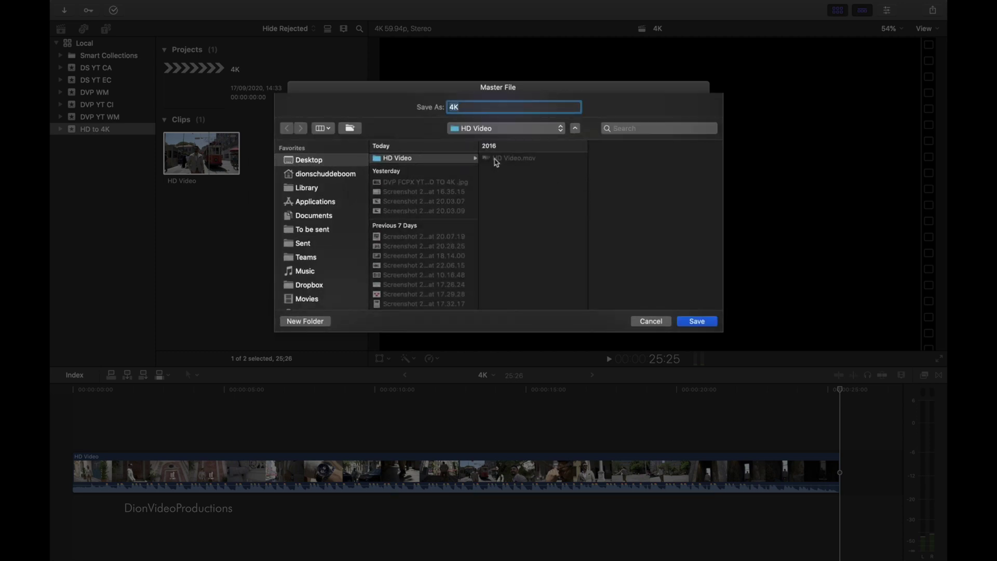
click(696, 321)
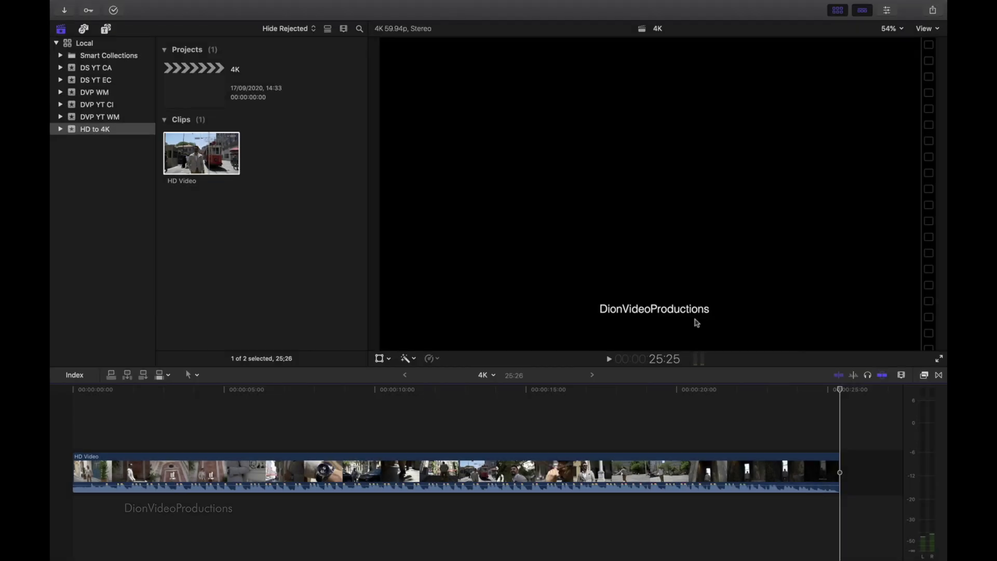
In Finder, verify 4K.mov is 3840×2160 and preview it in Quick Look
key(ctrl+Right)
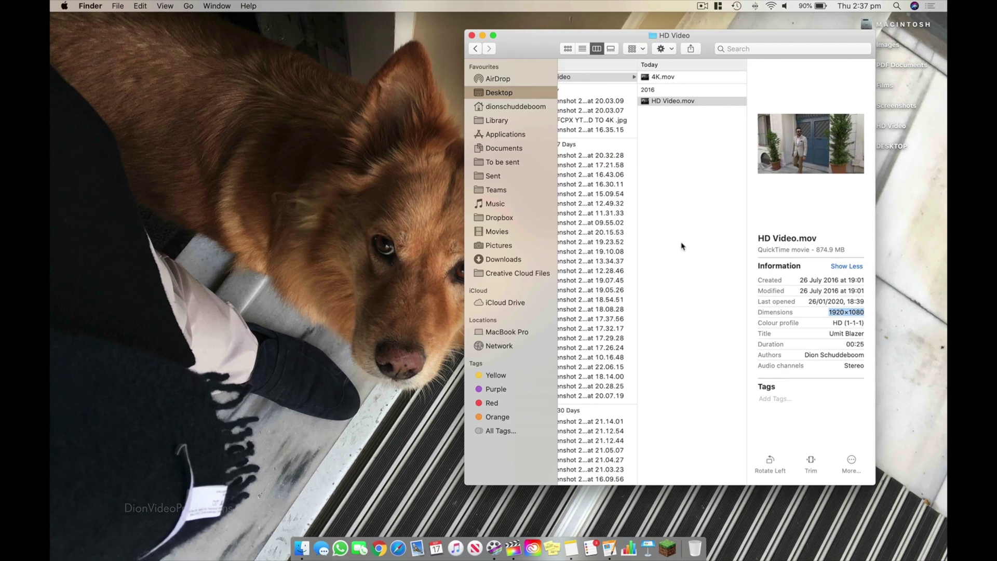
click(690, 78)
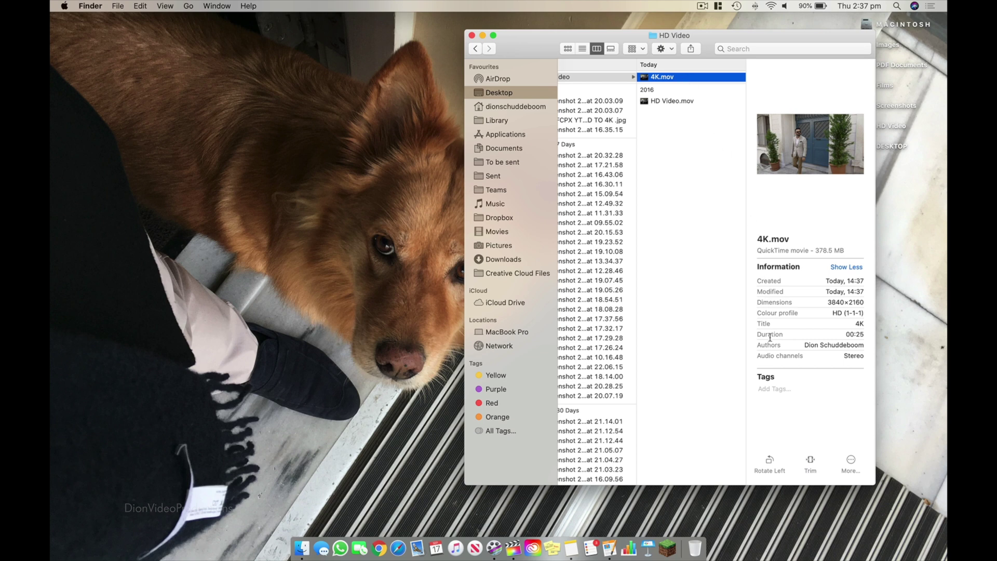
drag(826, 301, 863, 302)
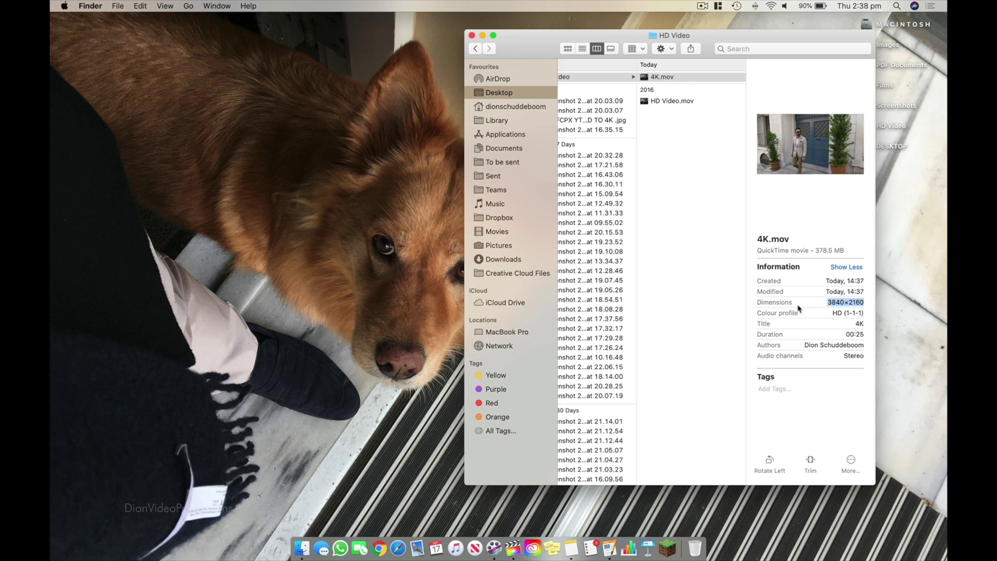
click(721, 78)
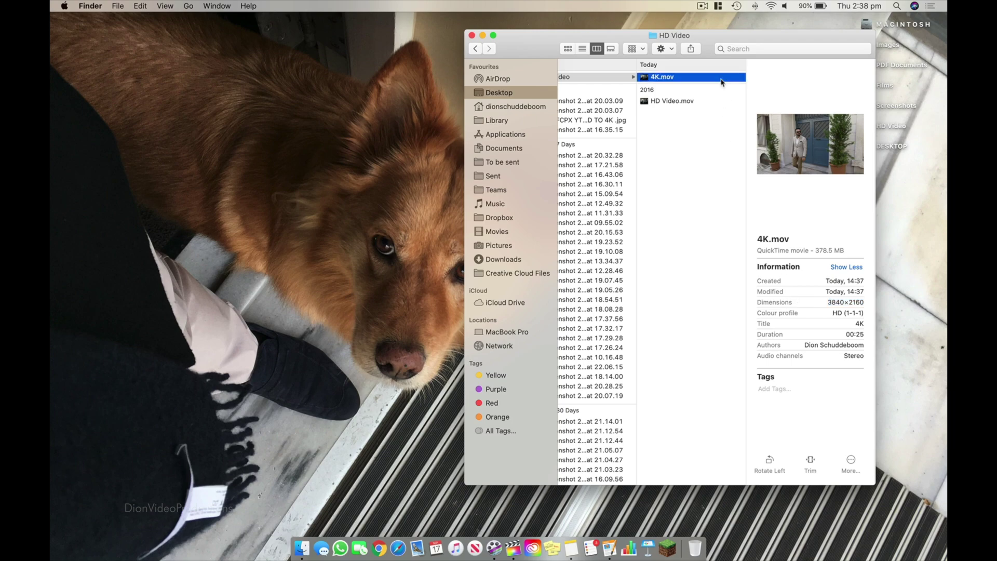
key(space)
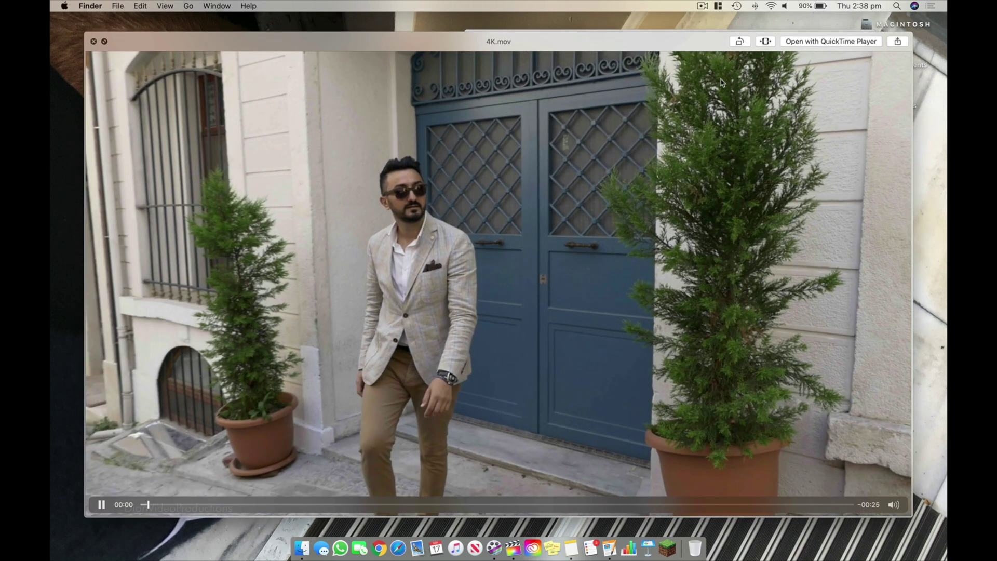